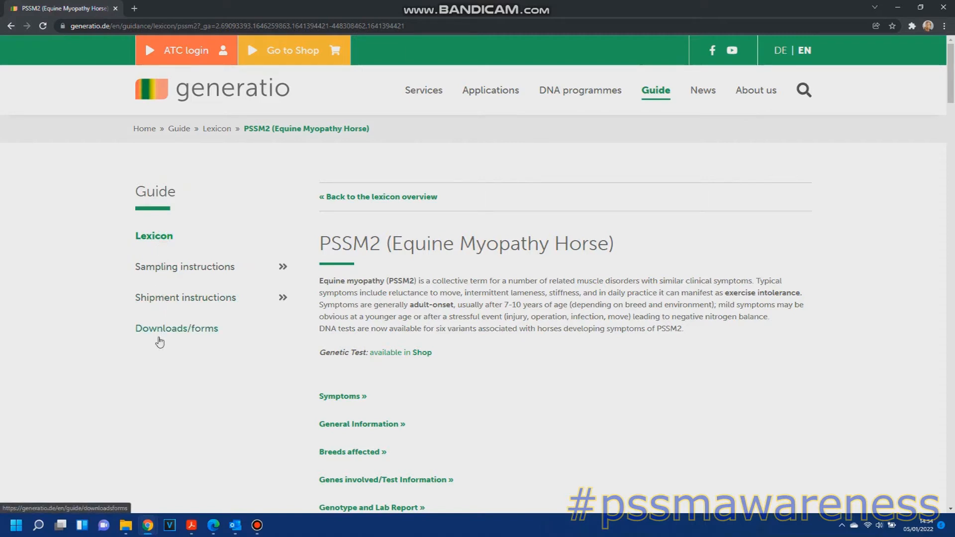
Download the owner submission form from the Downloads/forms page of the generatio website and open the PDF
click(159, 339)
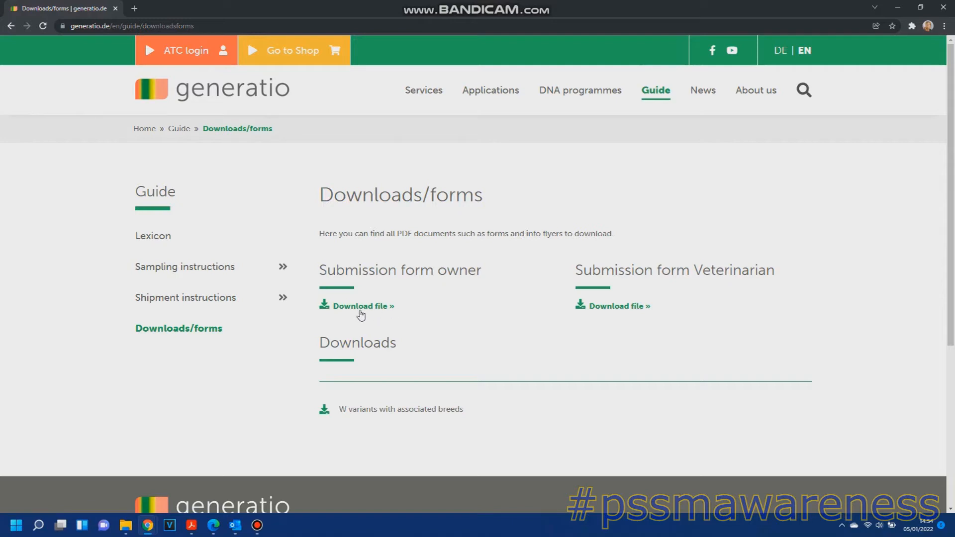
click(361, 313)
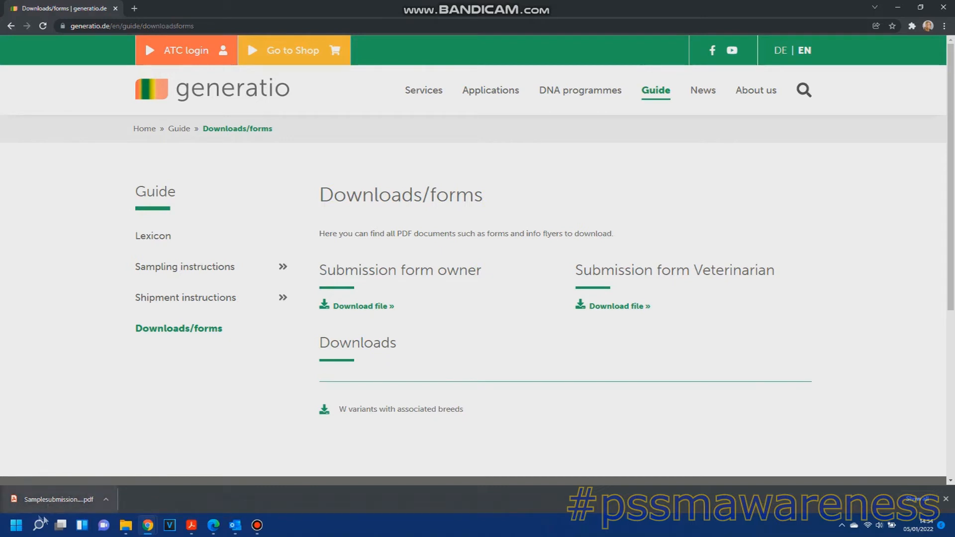
click(63, 503)
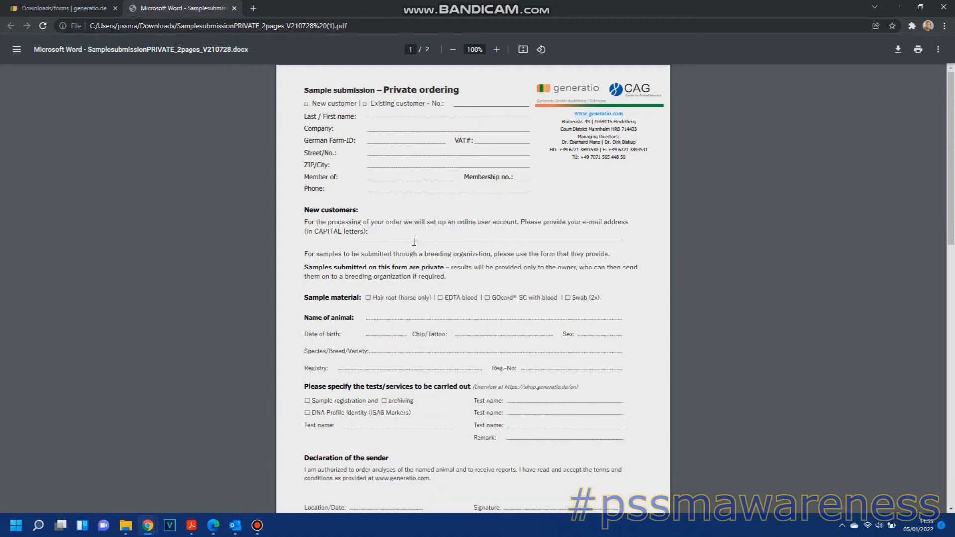
Open the submission form PDF in Adobe Acrobat and export it as a Microsoft Word document
key(ctrl+p)
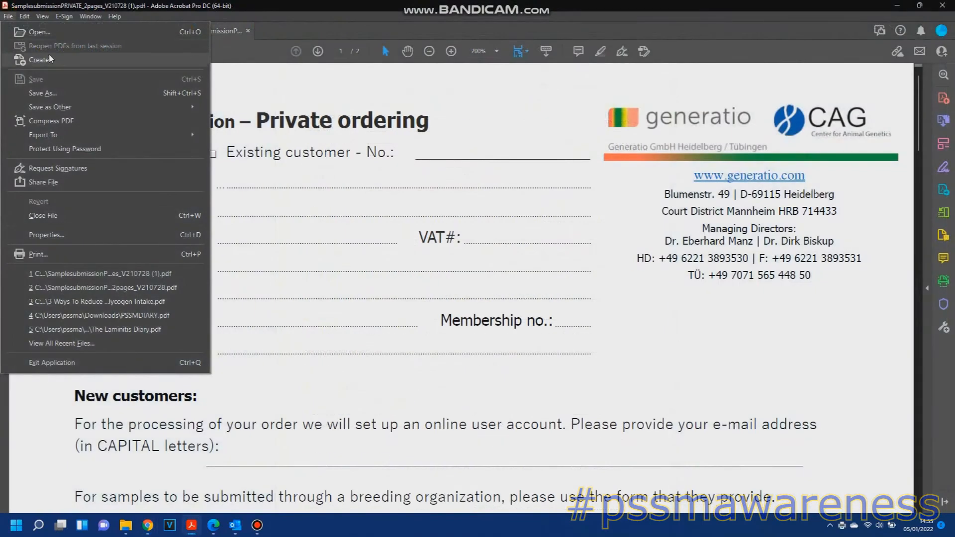
mouse_move(70, 133)
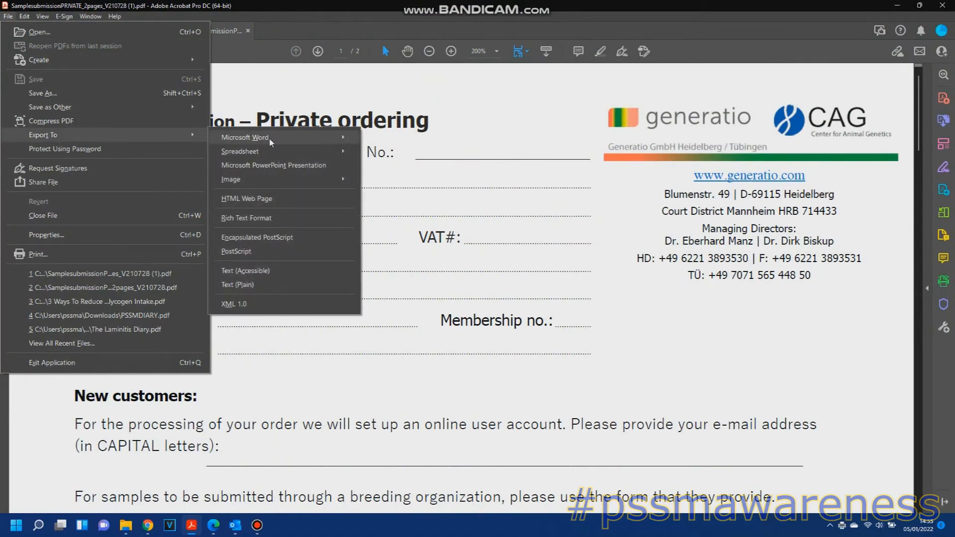
mouse_move(301, 141)
click(380, 141)
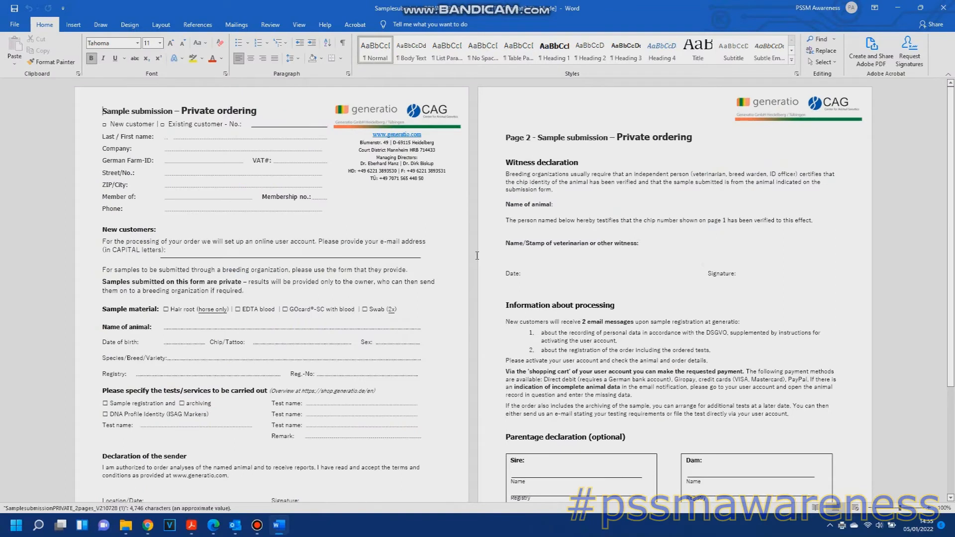
Examine the New customer and Existing customer options on the first line of the form
click(104, 123)
double_click(104, 124)
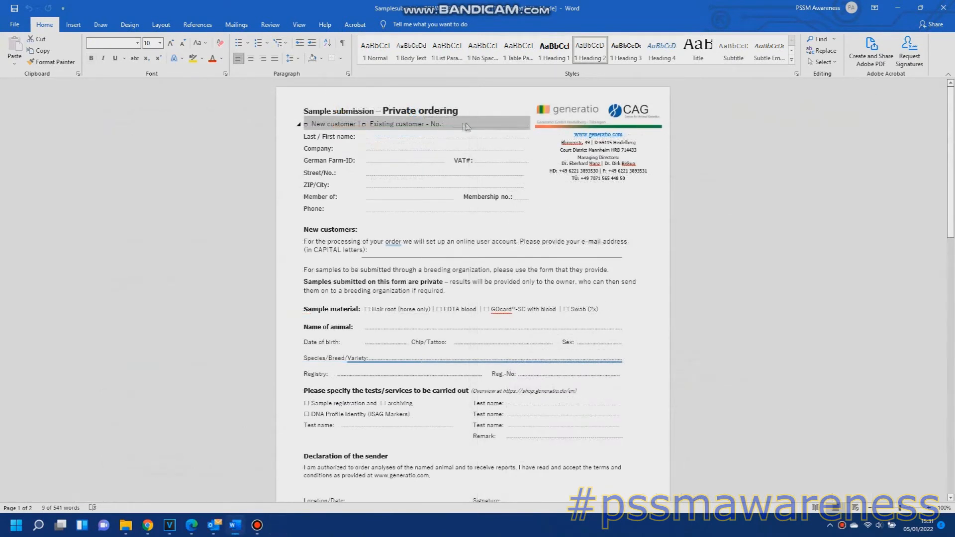
drag(338, 127, 301, 126)
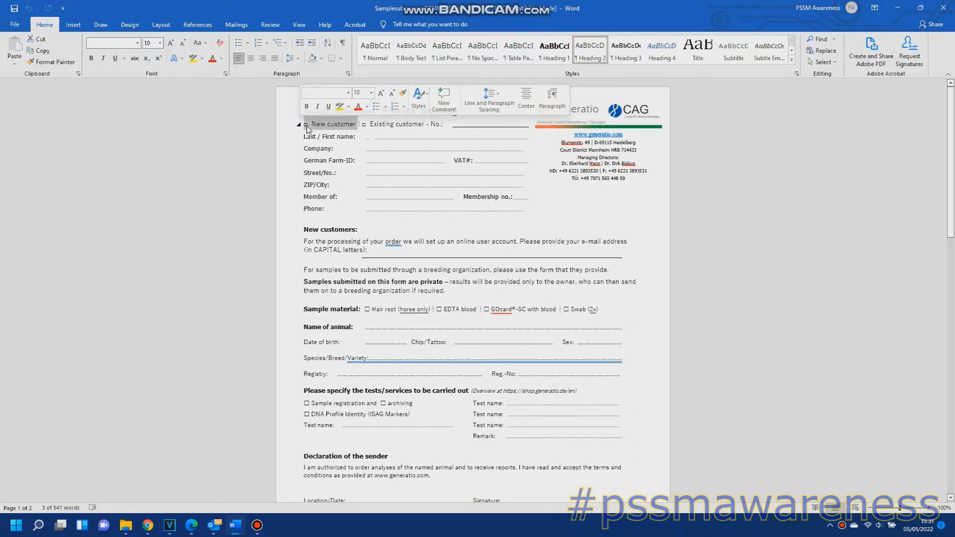
click(307, 129)
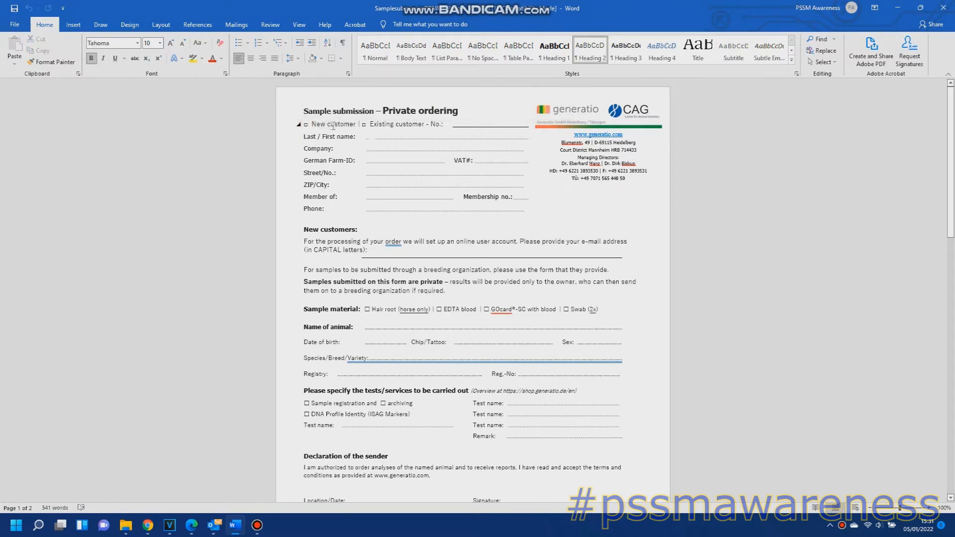
click(364, 124)
drag(359, 125, 521, 125)
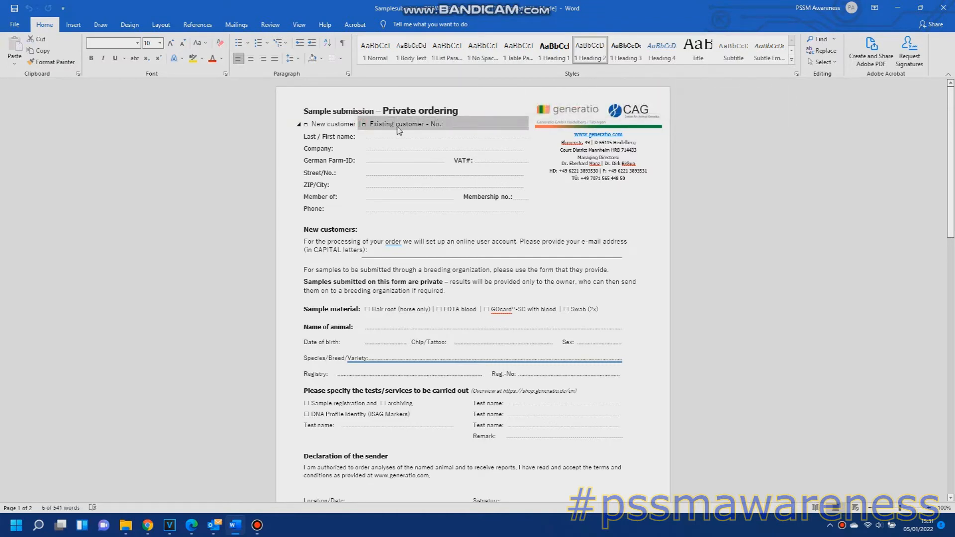
Shade the Existing customer checkbox green and enter the customer number in red on its line
click(363, 127)
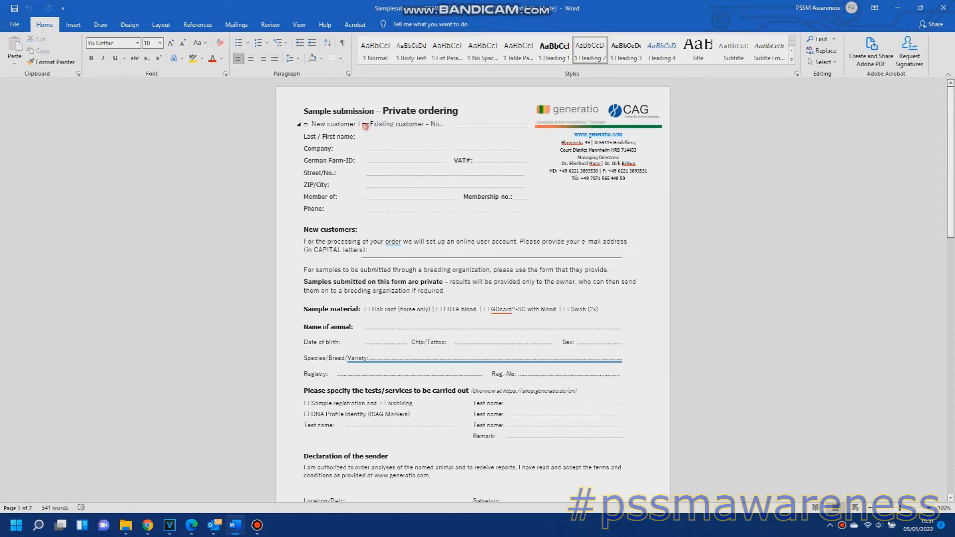
double_click(363, 125)
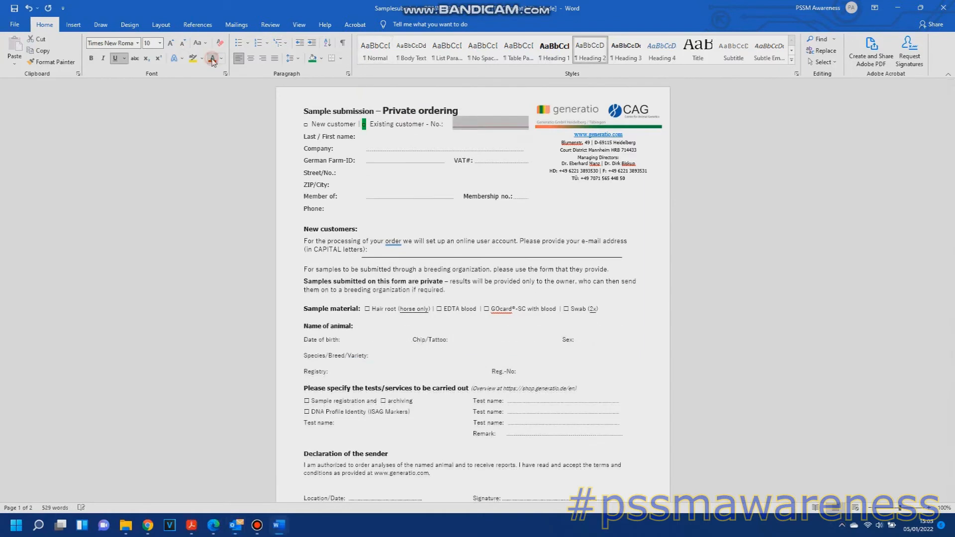
key(Caps_Lock)
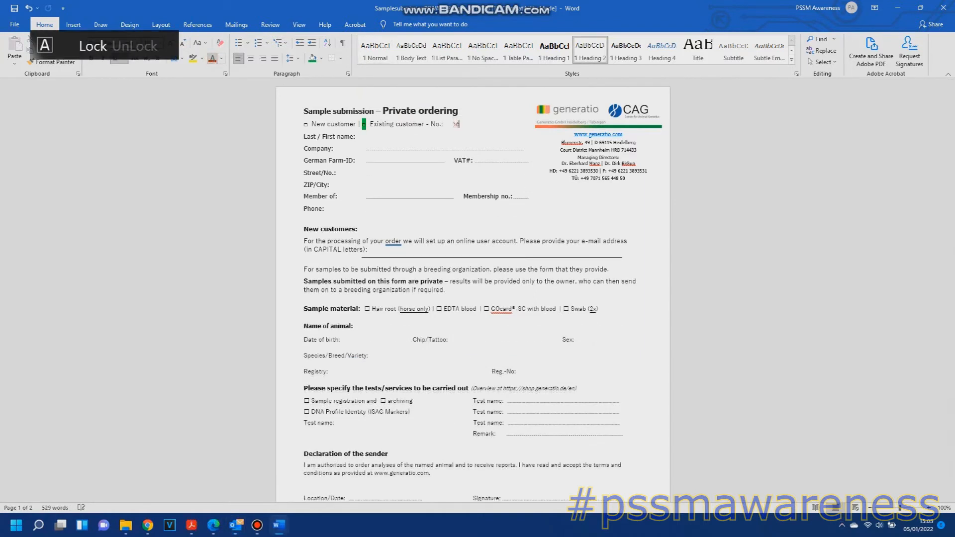
text(198)
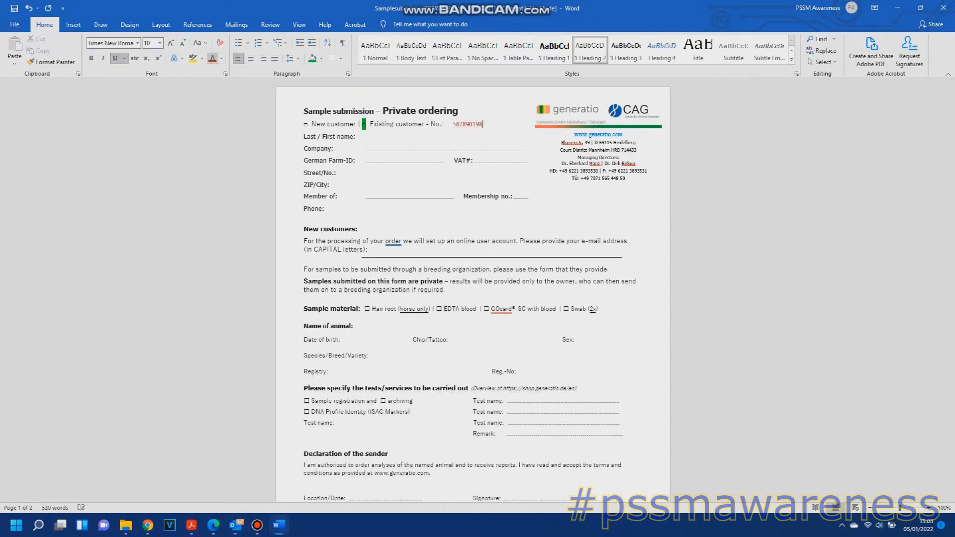
key(Caps_Lock)
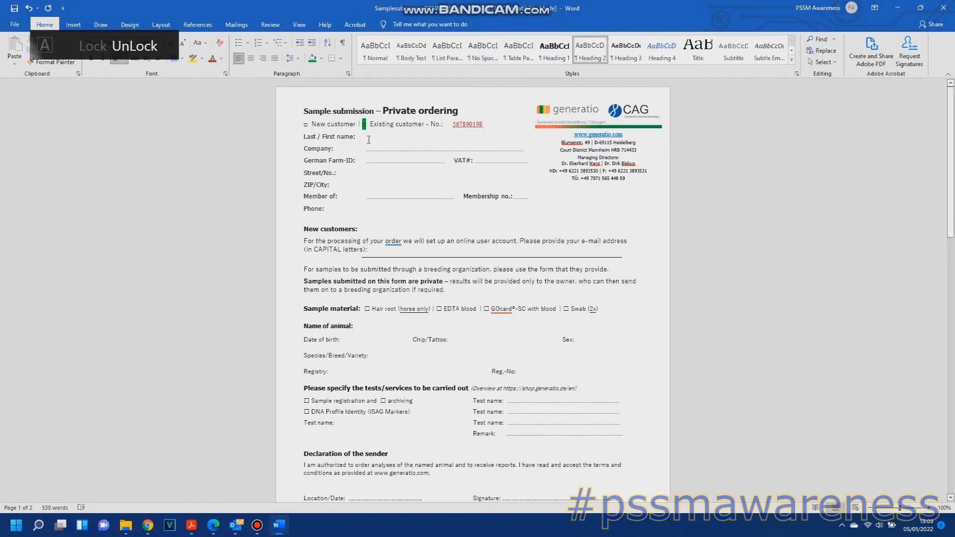
Fill in the customer's full name, street address, city and phone number, leaving the company, farm ID, VAT and membership fields blank
click(303, 133)
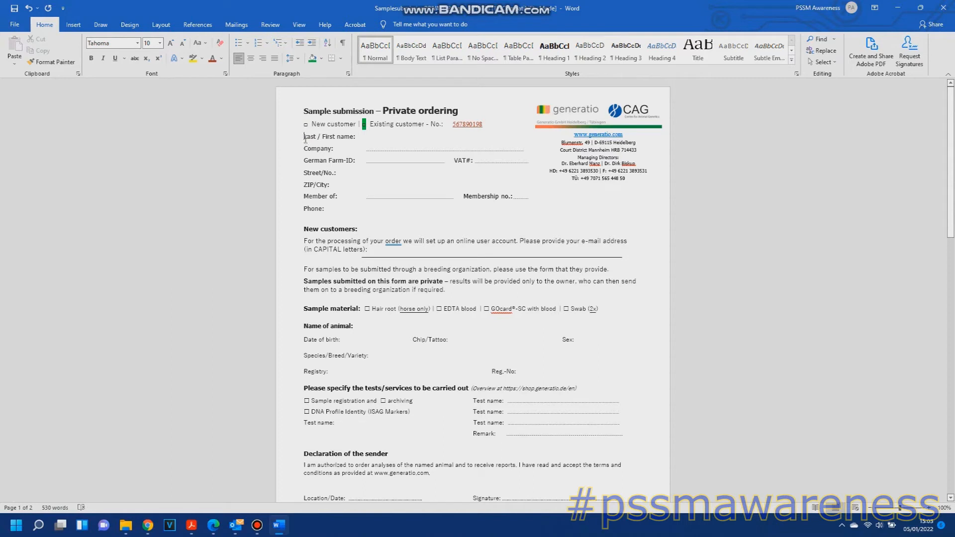
drag(304, 138, 356, 138)
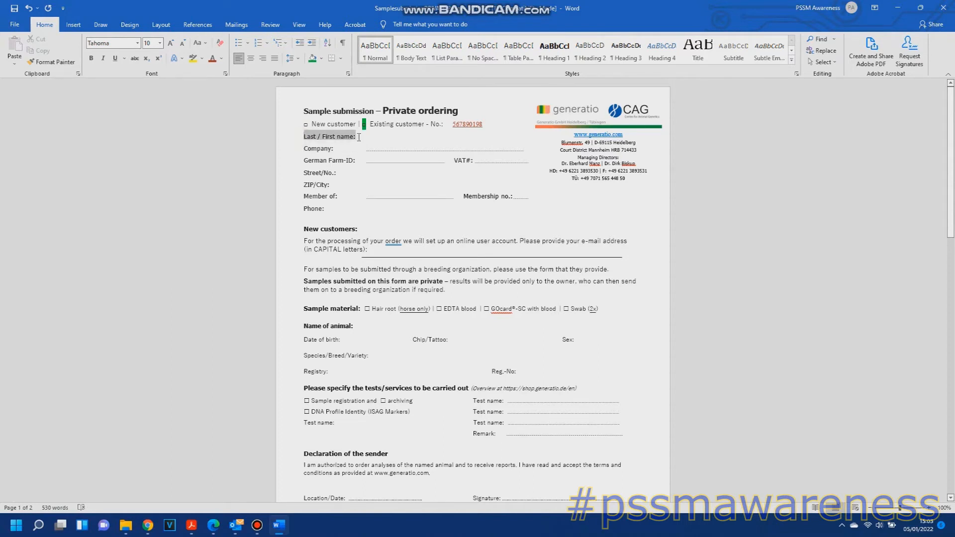
drag(321, 174, 326, 212)
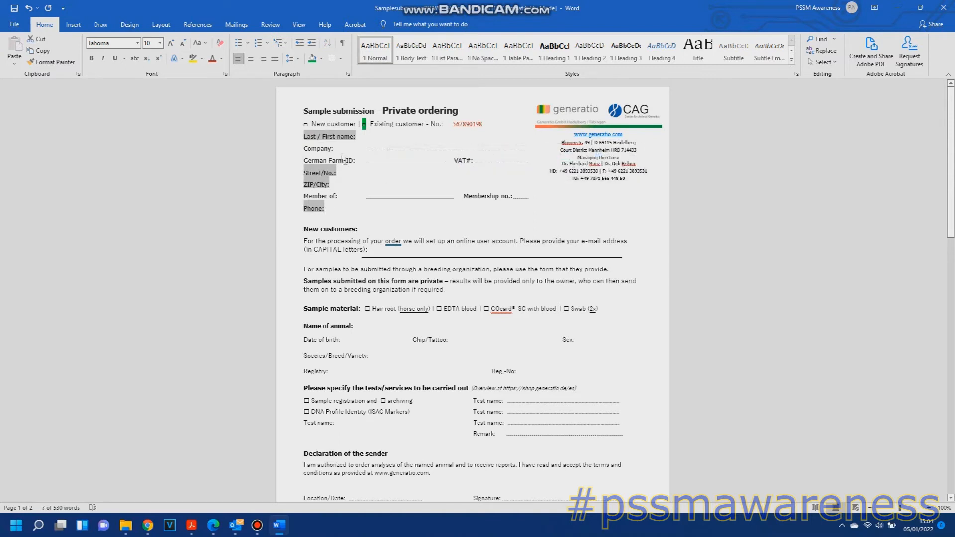
click(320, 155)
mouse_move(319, 153)
mouse_down()
mouse_move(311, 150)
mouse_move(333, 149)
mouse_move(334, 160)
mouse_up()
drag(457, 156, 370, 177)
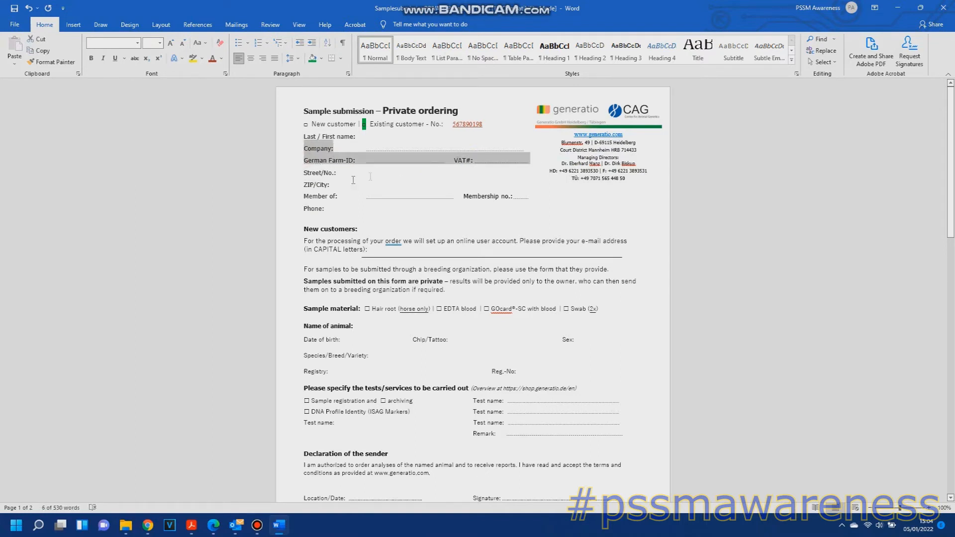
drag(303, 196, 532, 200)
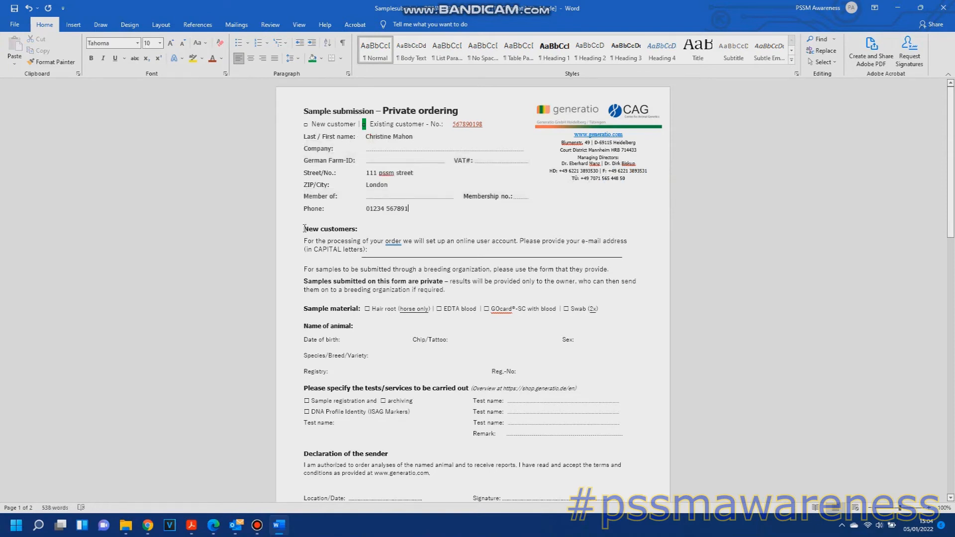
Read the New customers section on the online user account and private sample submission
drag(302, 228, 596, 291)
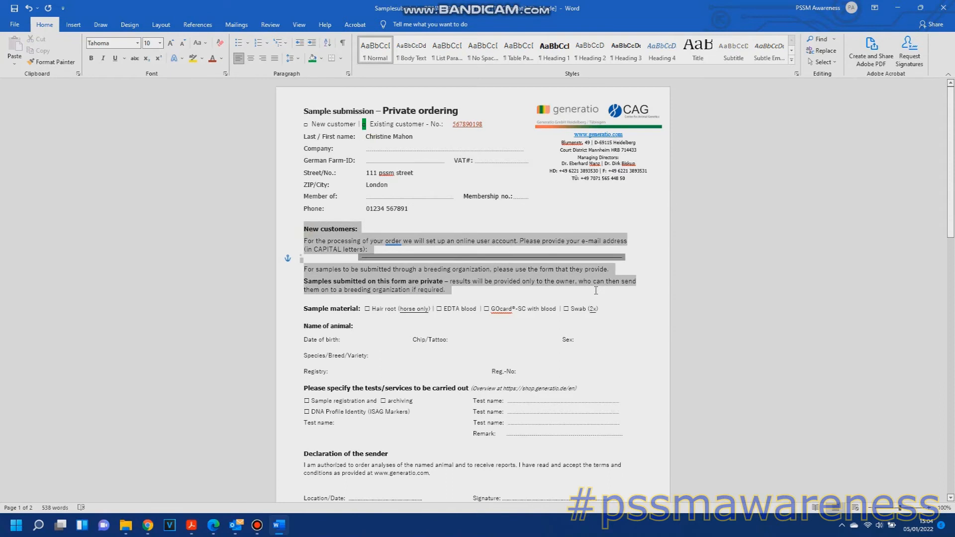
drag(596, 291, 596, 291)
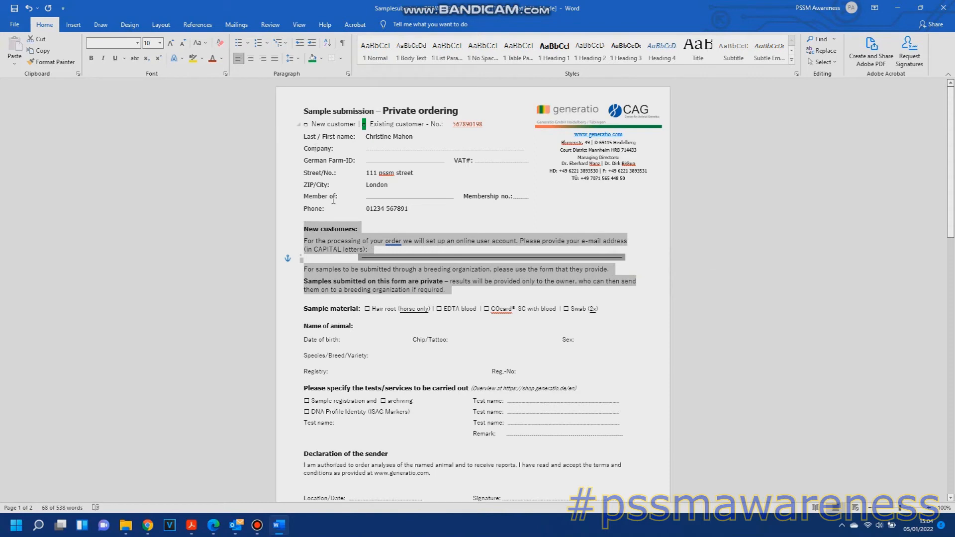
click(393, 215)
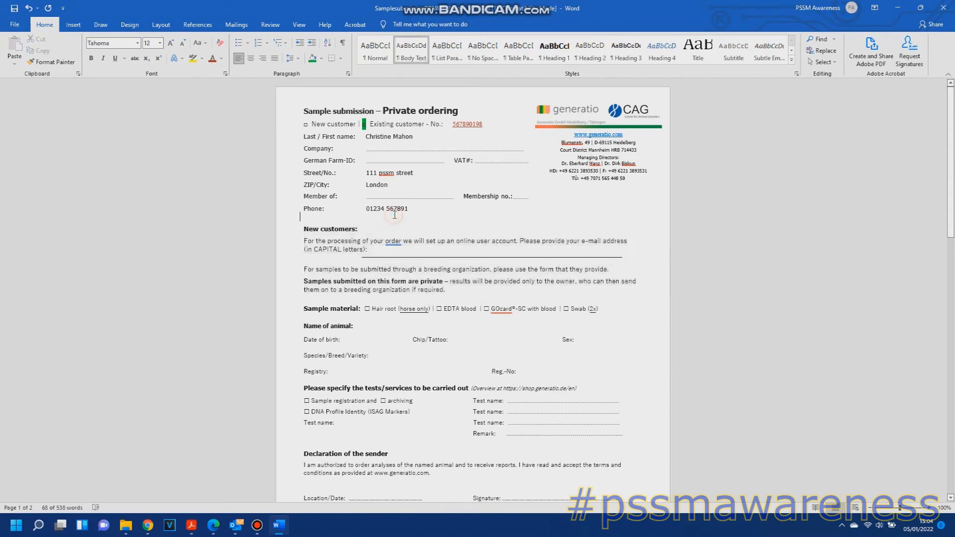
Mark Hair root (horse only) as the sample material by shading its checkbox green
drag(302, 312, 433, 312)
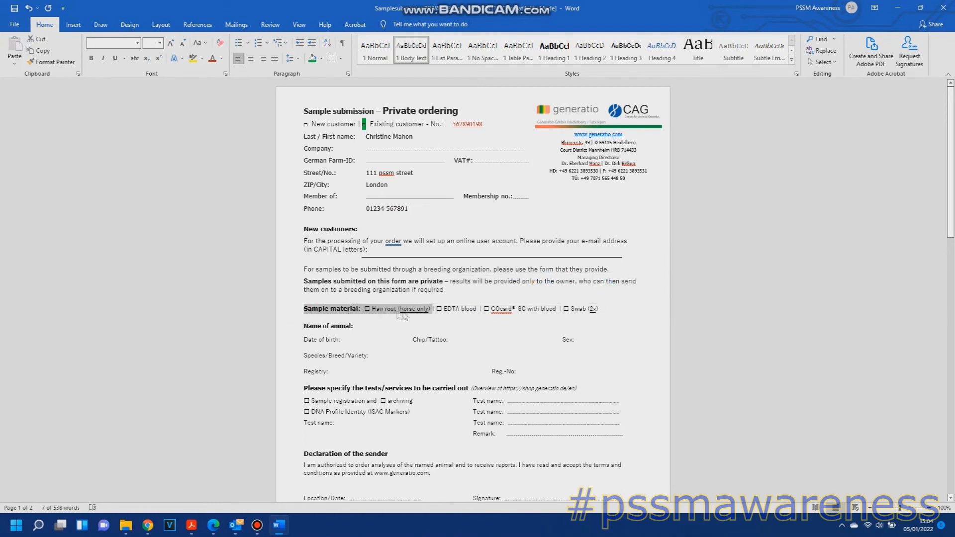
click(371, 320)
drag(371, 308, 365, 309)
click(312, 59)
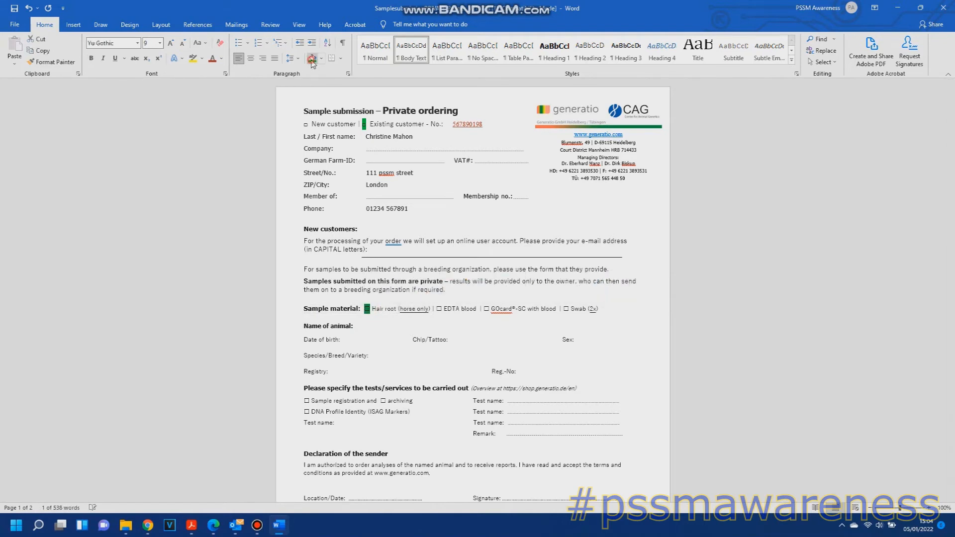
click(363, 343)
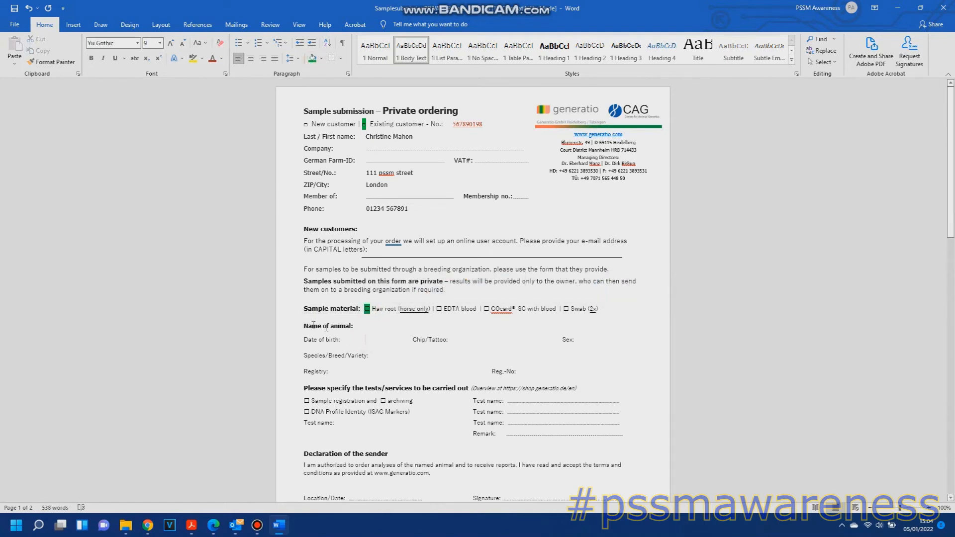
Fill in the animal's date of birth, chip number, sex Mare, breed Gypsy Cob, registry TCGA and registration number
drag(301, 322, 606, 346)
mouse_move(546, 359)
mouse_down()
mouse_move(493, 370)
mouse_move(537, 371)
mouse_up()
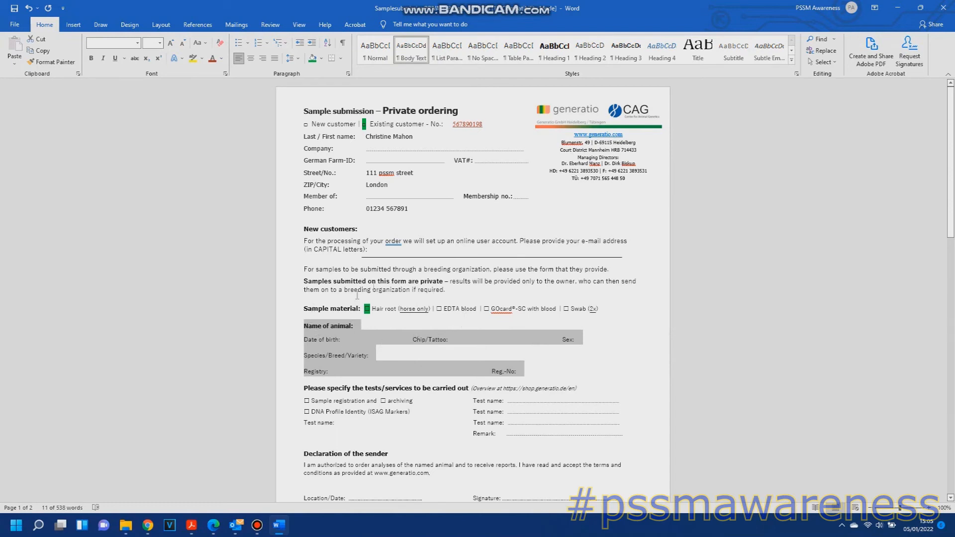
click(429, 343)
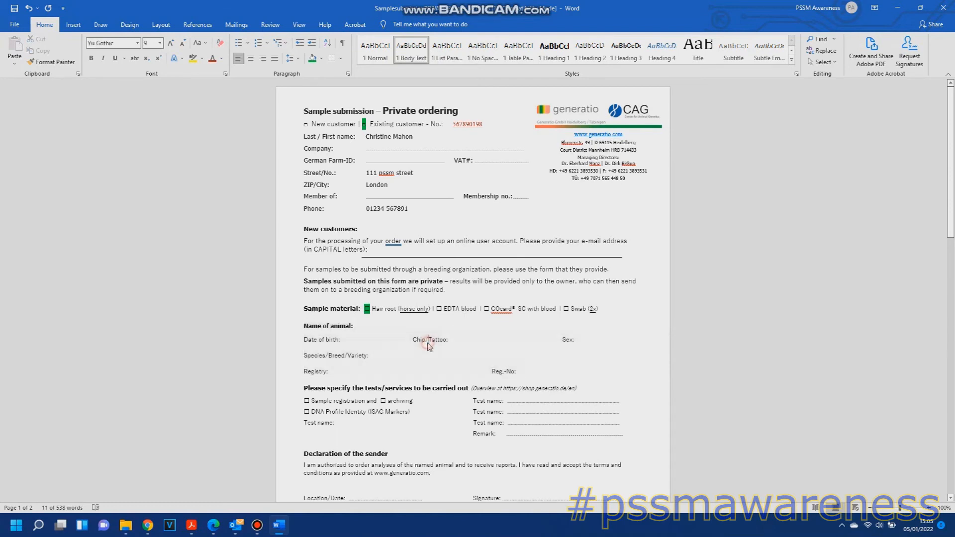
click(352, 341)
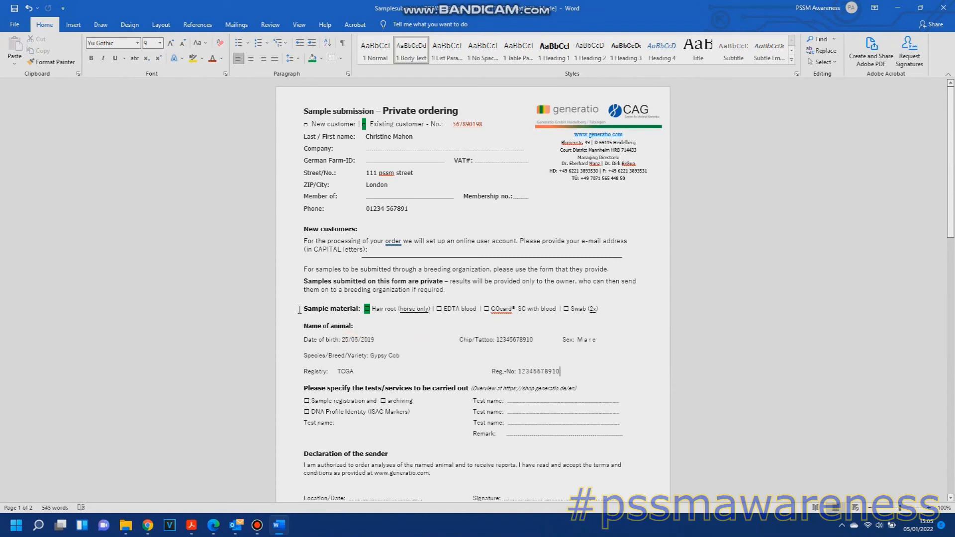
drag(302, 324, 375, 340)
drag(581, 380, 585, 383)
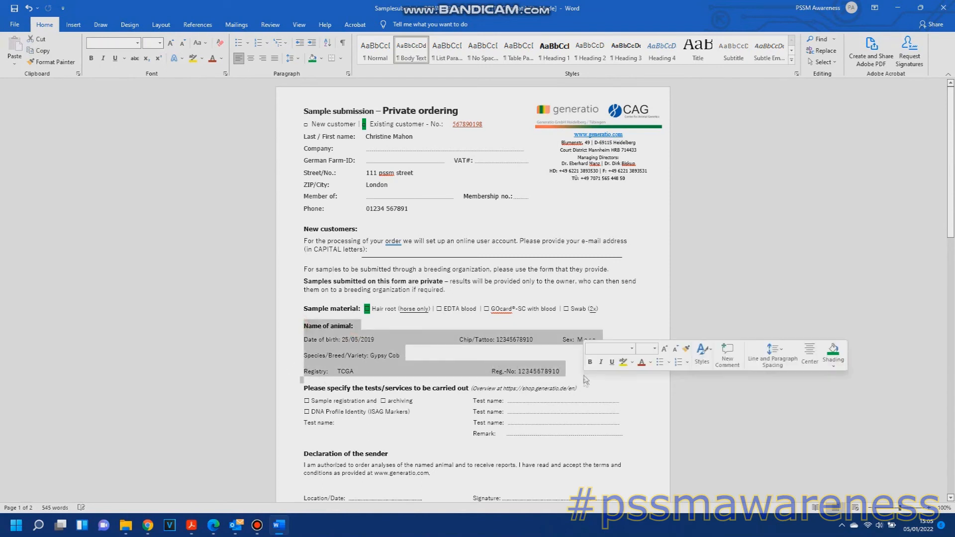
click(626, 376)
Shade the Sample registration checkbox green in the tests/services section
scroll(626, 375, down, 5)
drag(304, 213, 468, 213)
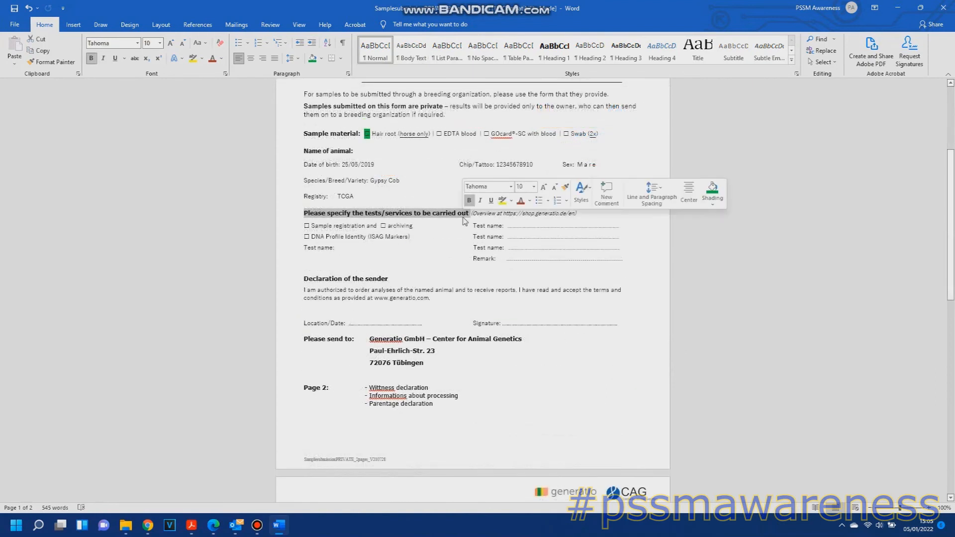
drag(305, 224, 369, 229)
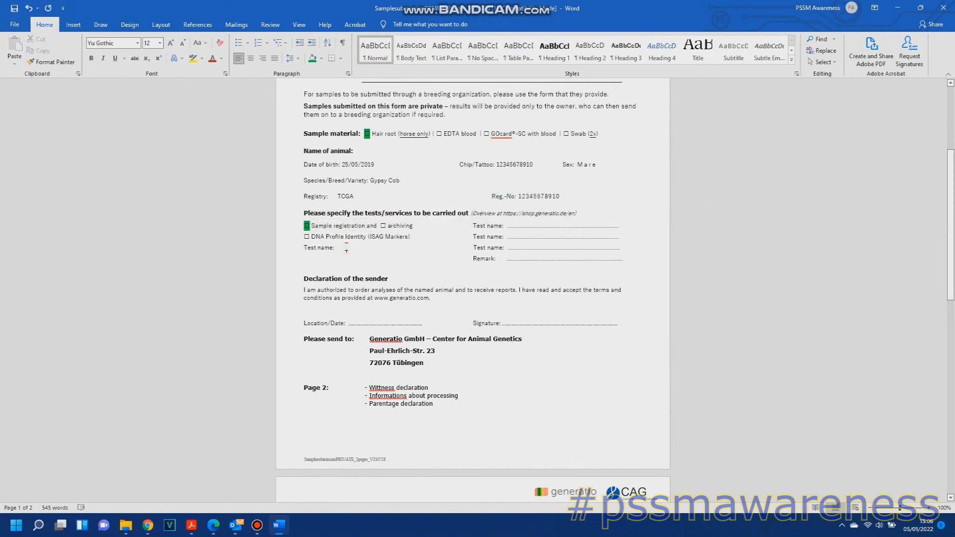
Enter "PSSM2 Test (6 Panel)" as the test name below DNA Profile Identity and open the form's print preview
click(346, 248)
key(Caps_Lock)
text(PS)
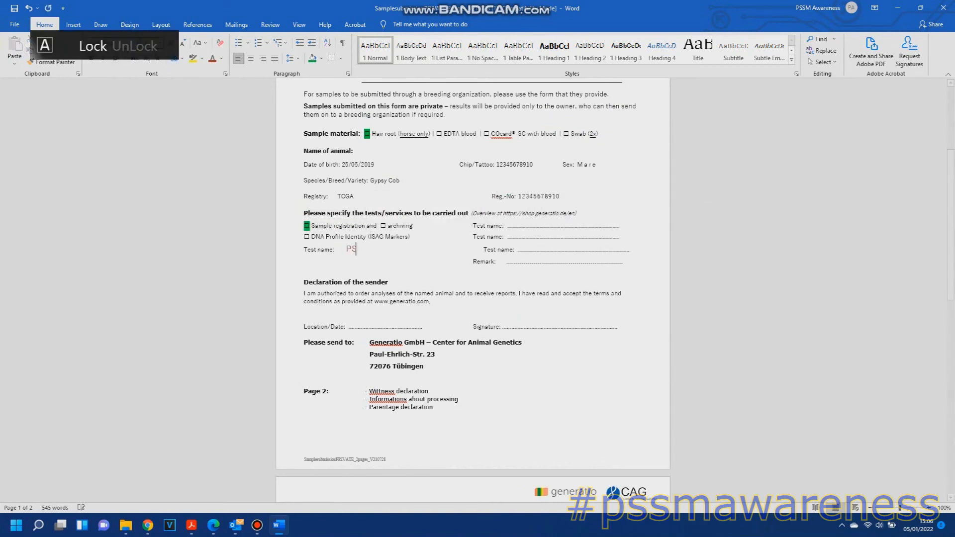
text(SM2 T)
key(Caps_Lock)
text(est (6 P)
key(Caps_Lock)
text(anel))
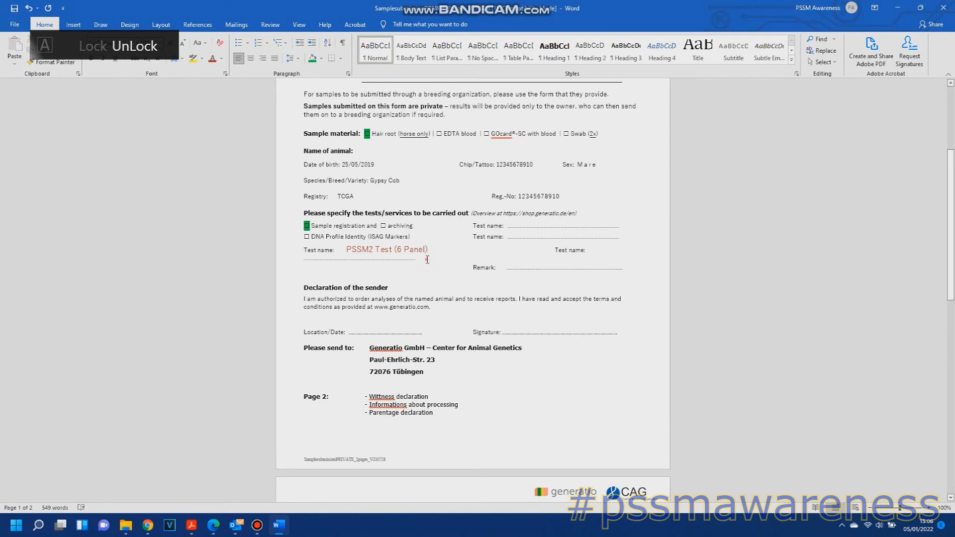
key(ctrl+p)
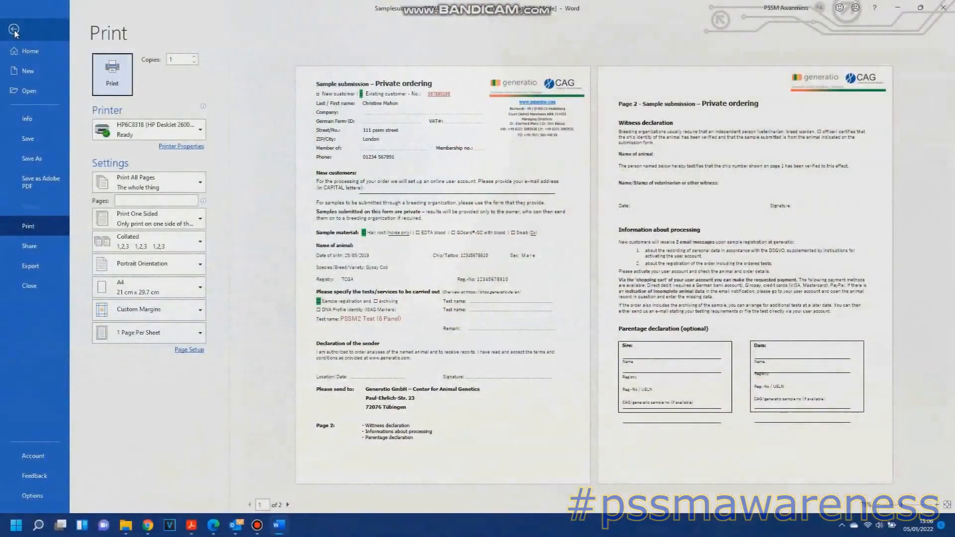
Return from the print preview to the form and examine the Witness declaration section on page 2
key(Escape)
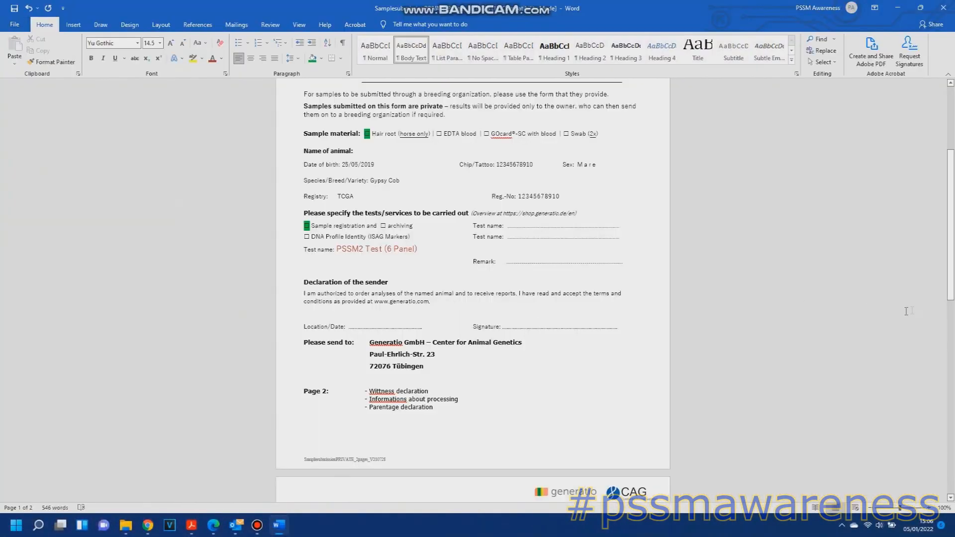
drag(951, 283, 954, 432)
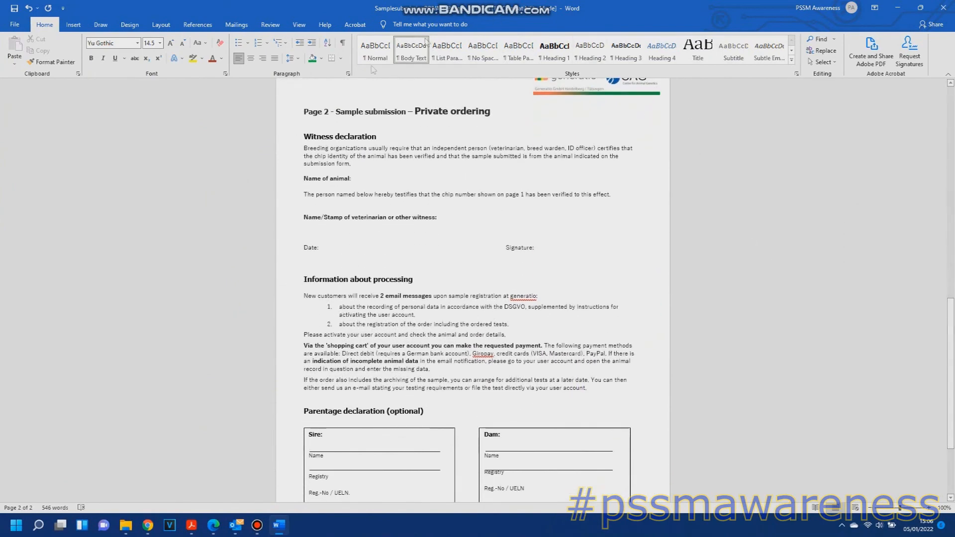
mouse_move(309, 133)
mouse_down()
mouse_move(498, 170)
mouse_move(448, 234)
mouse_move(568, 261)
mouse_up()
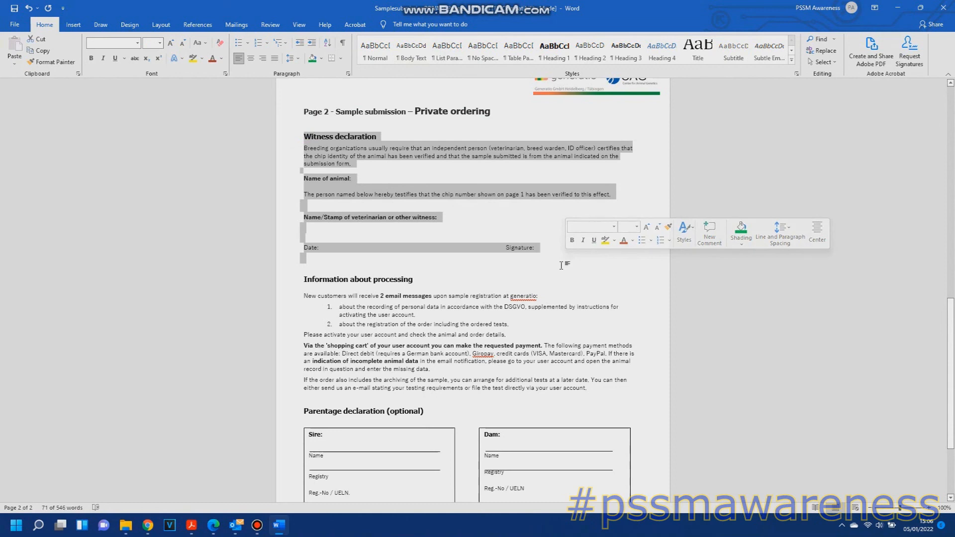
click(562, 266)
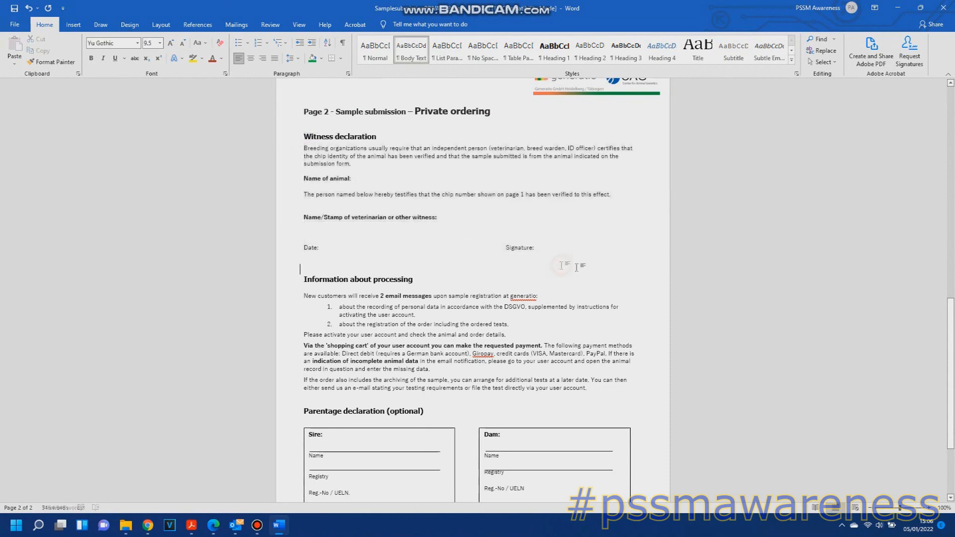
Enter the sire's name after the Sire label in the optional Parentage declaration on page 2
drag(951, 334, 951, 379)
drag(954, 425, 953, 425)
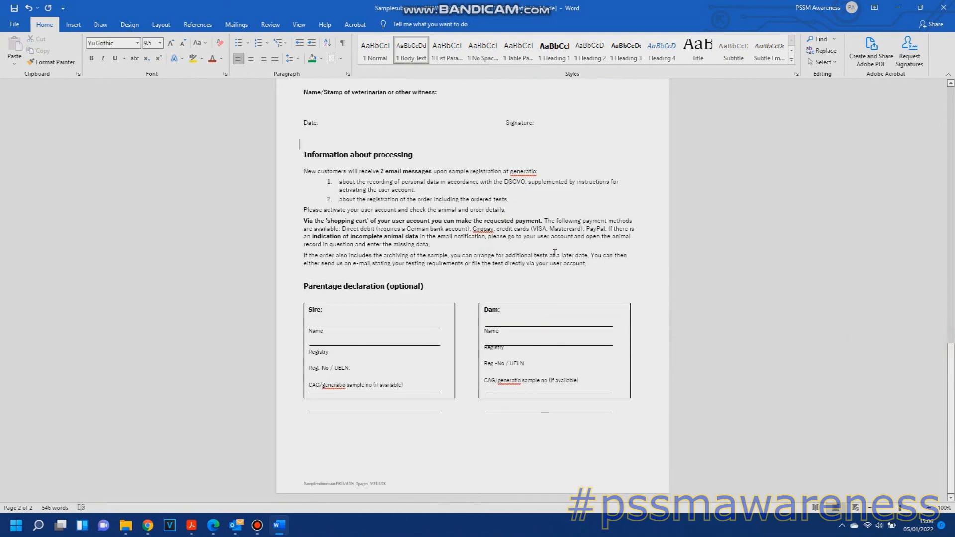
drag(302, 288, 487, 323)
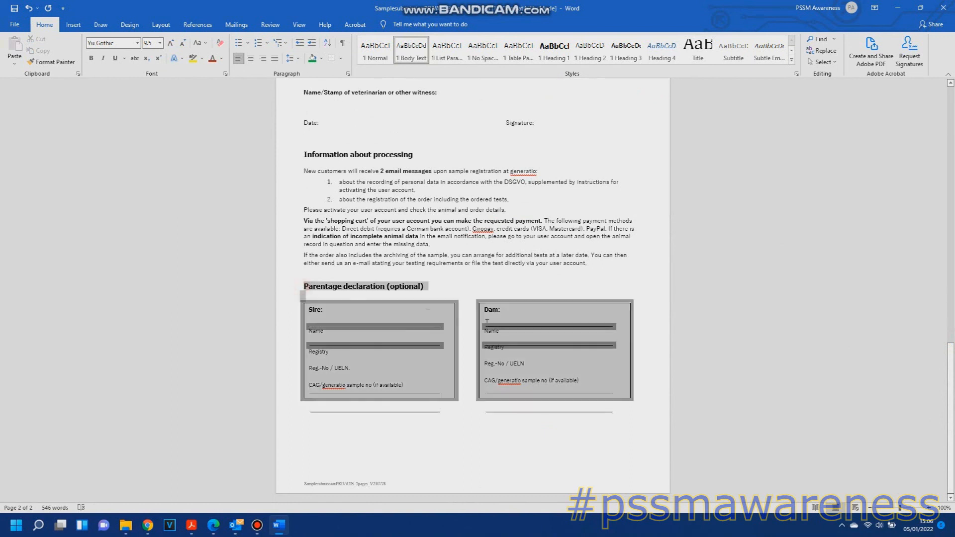
click(368, 315)
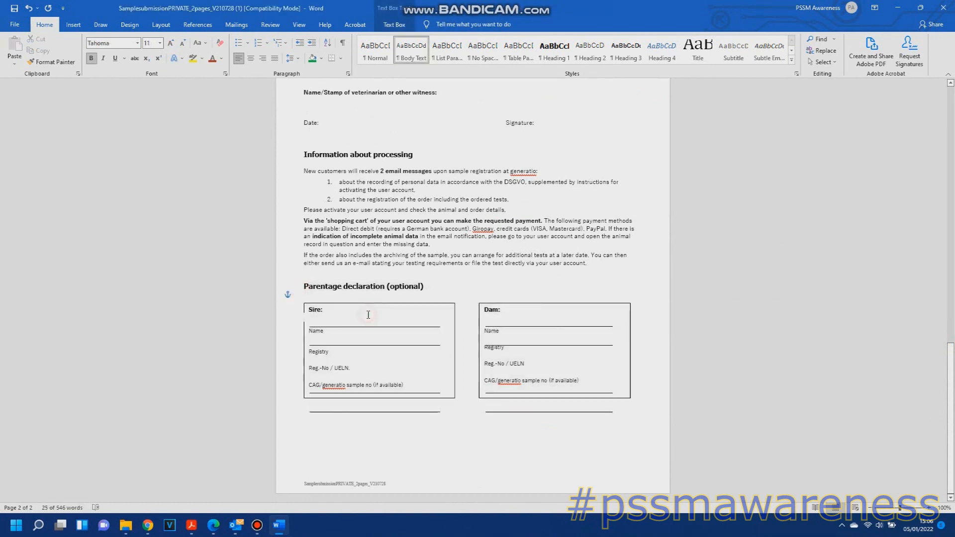
click(331, 312)
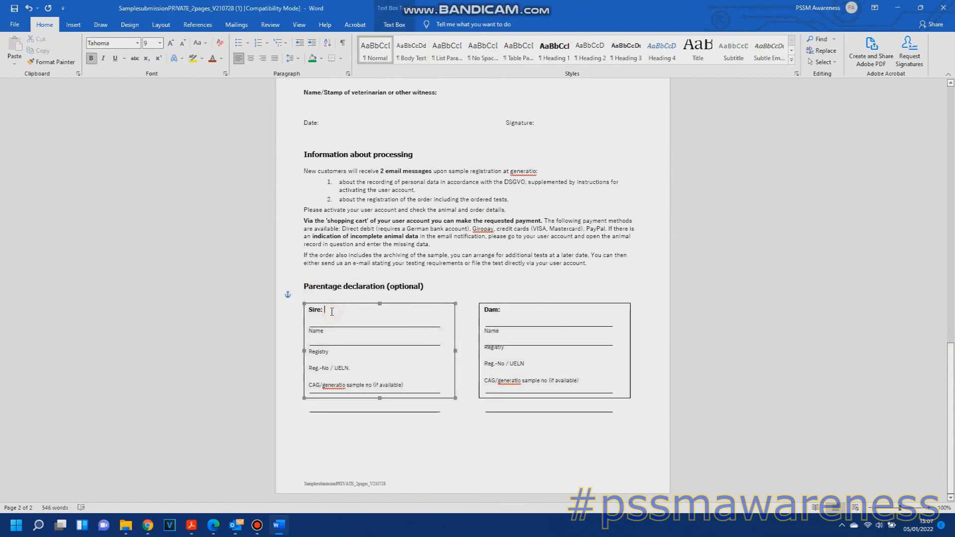
text(Christ)
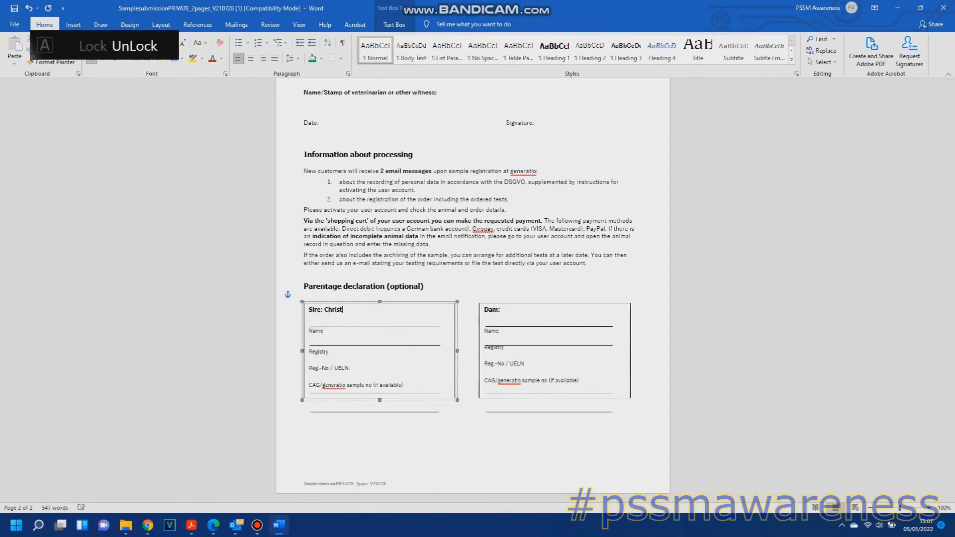